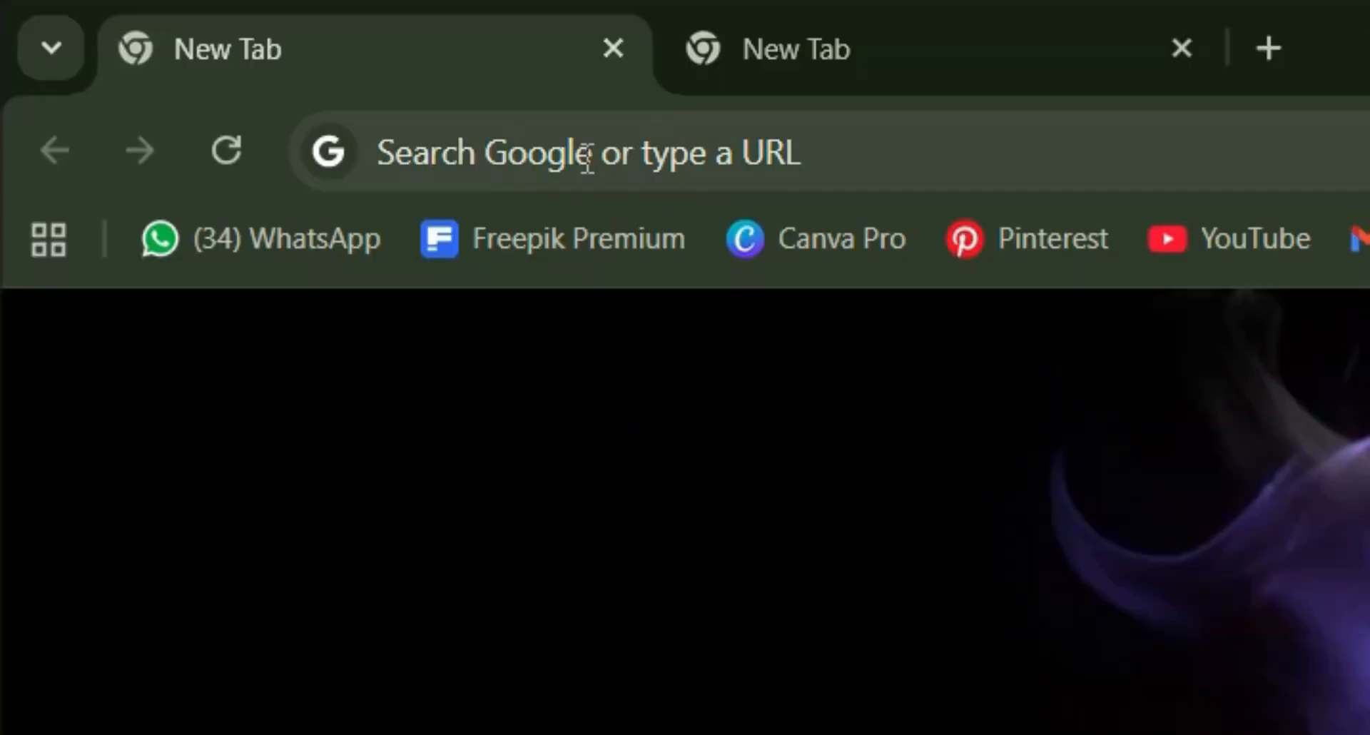
- Load affinity.studio and go to the Get Affinity page offering Affinity for $0
click(218, 57)
text(affinity.studio)
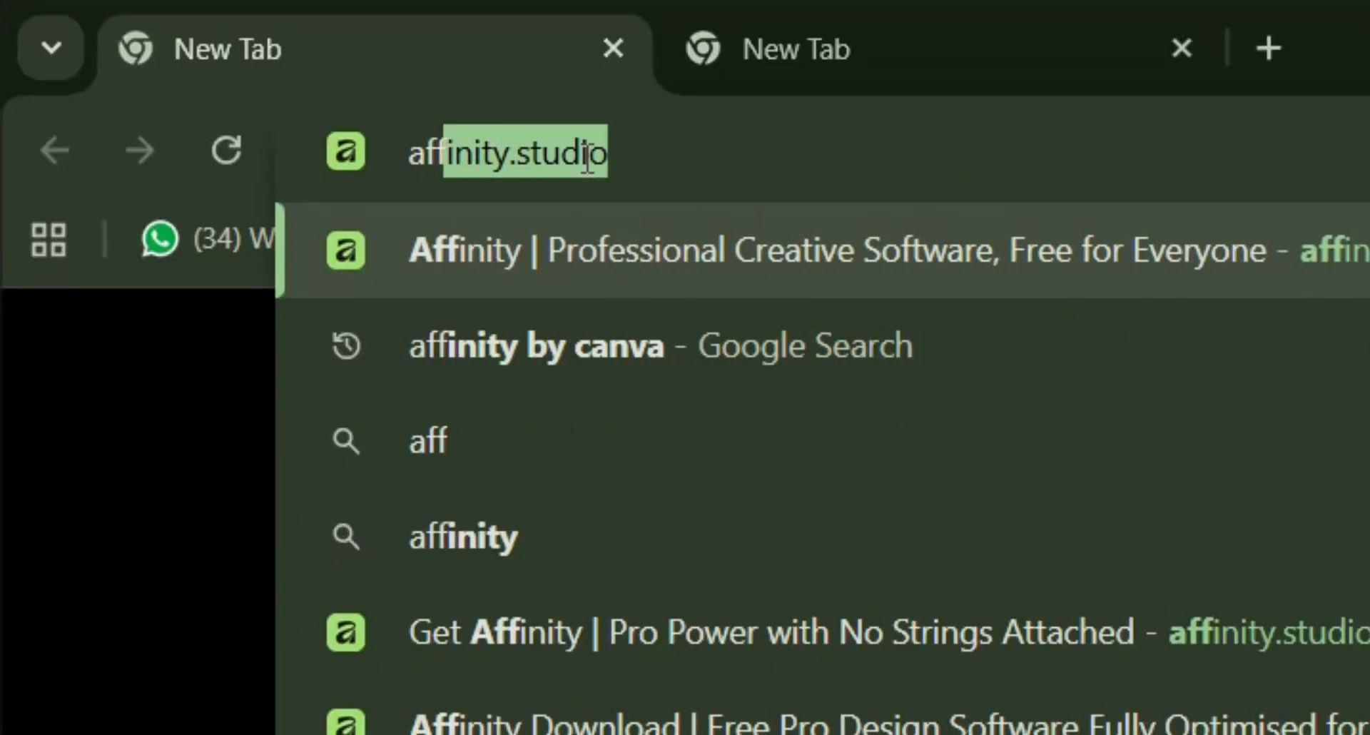
key(Return)
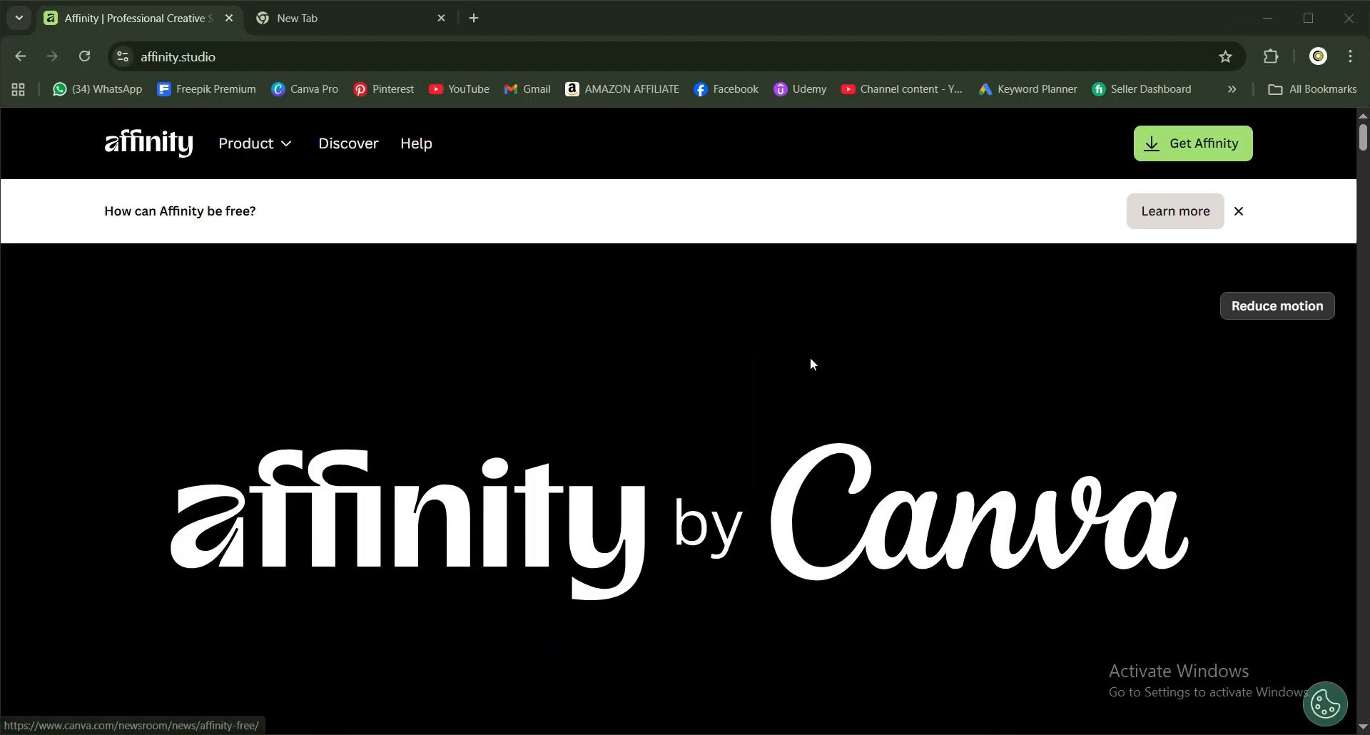
scroll(706, 496, down, 5)
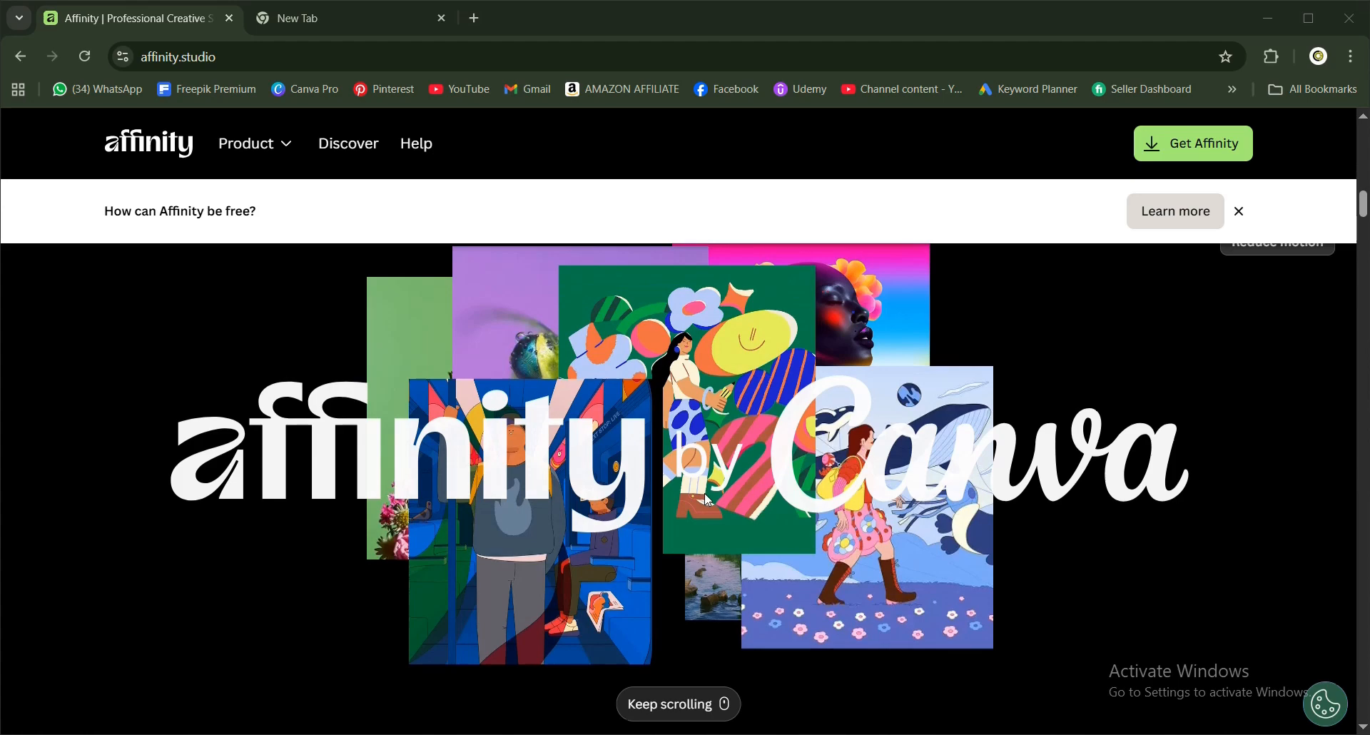
scroll(695, 500, down, 2)
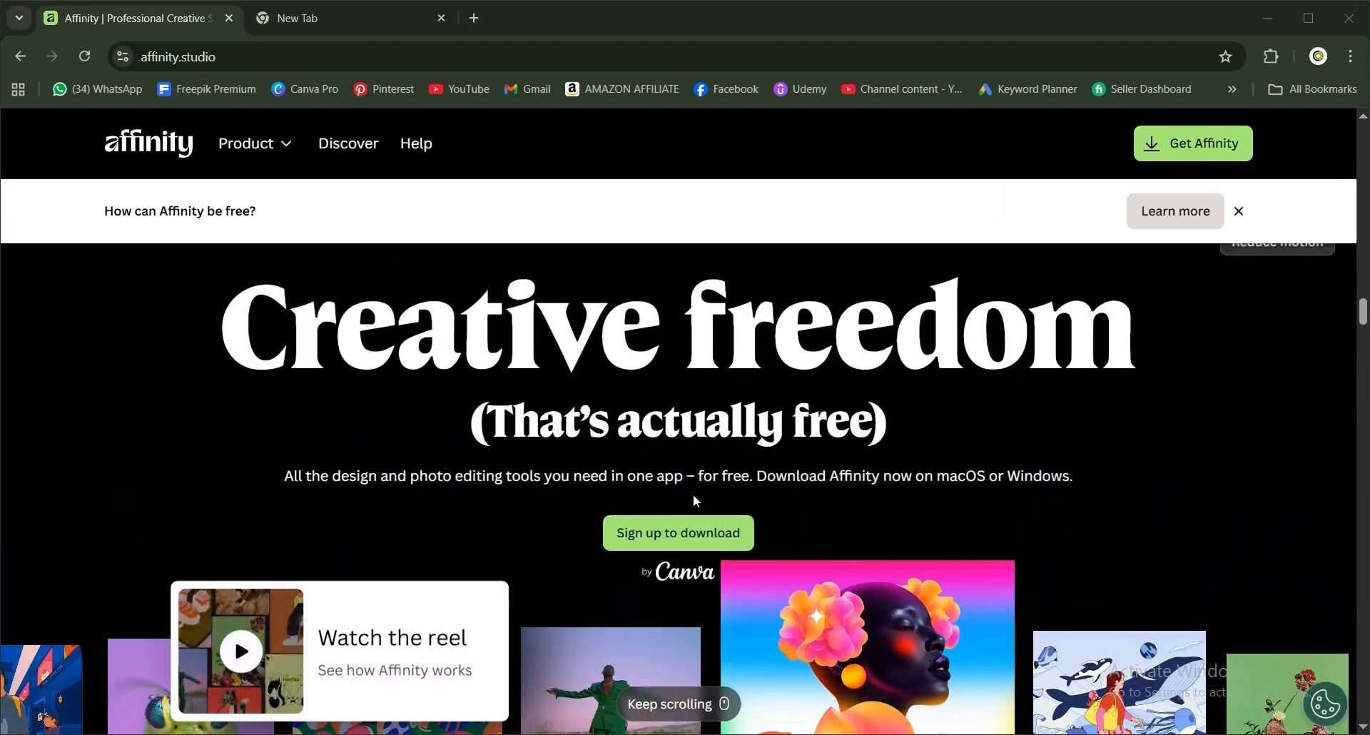
click(664, 541)
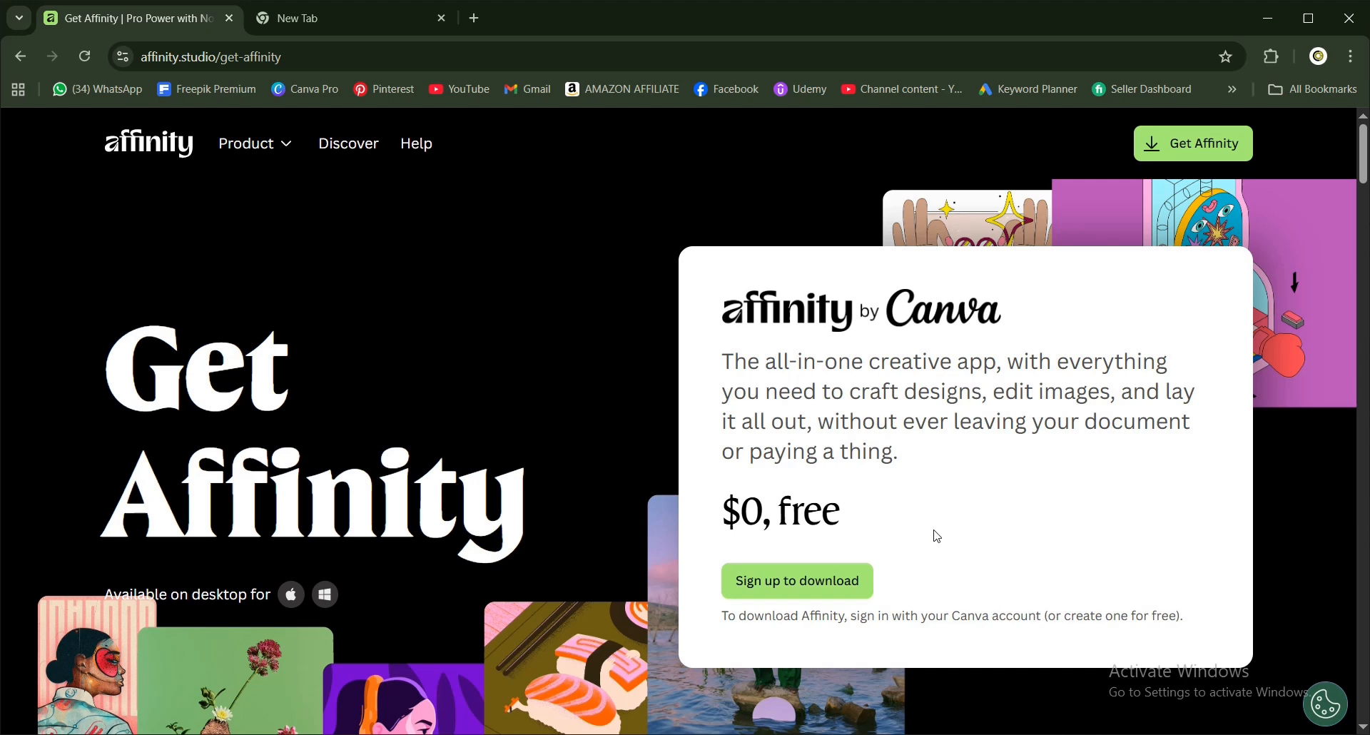
- Sign up to download using the existing Canva account and continue to the Download page
click(803, 579)
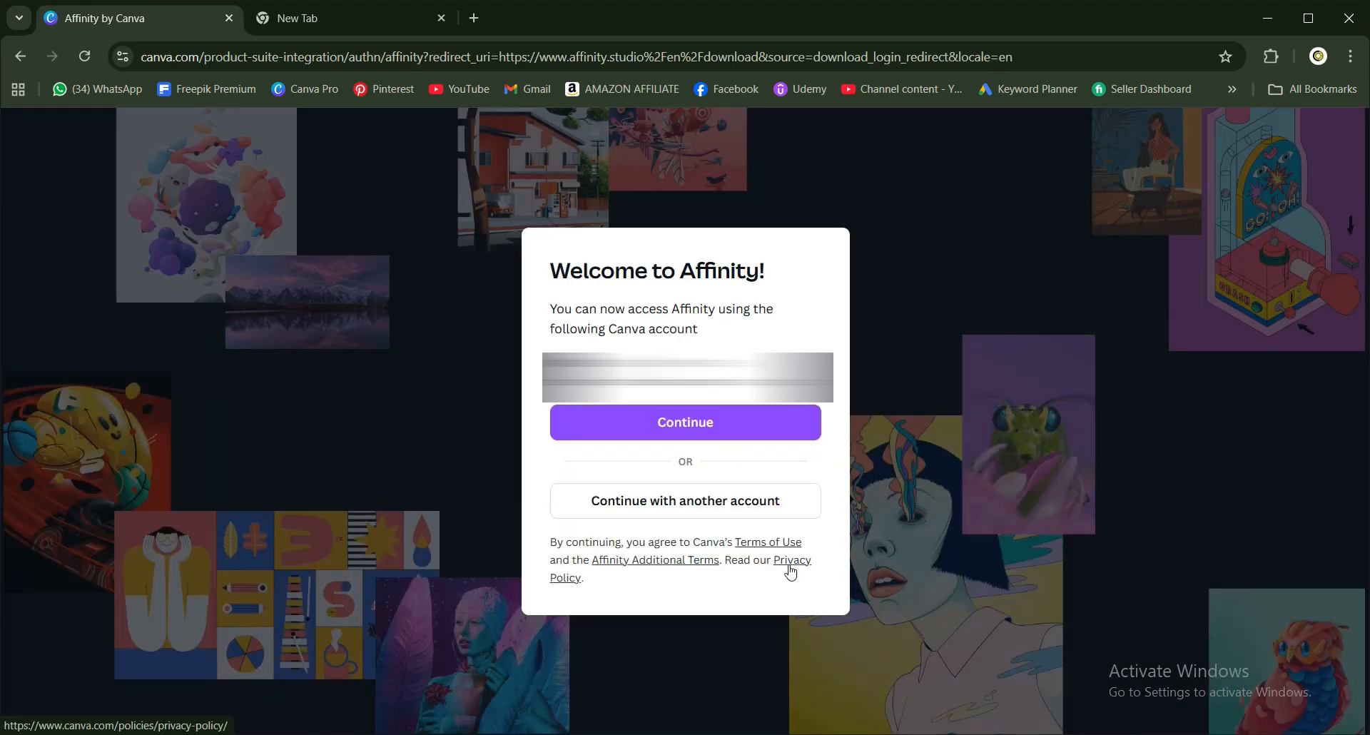
click(683, 500)
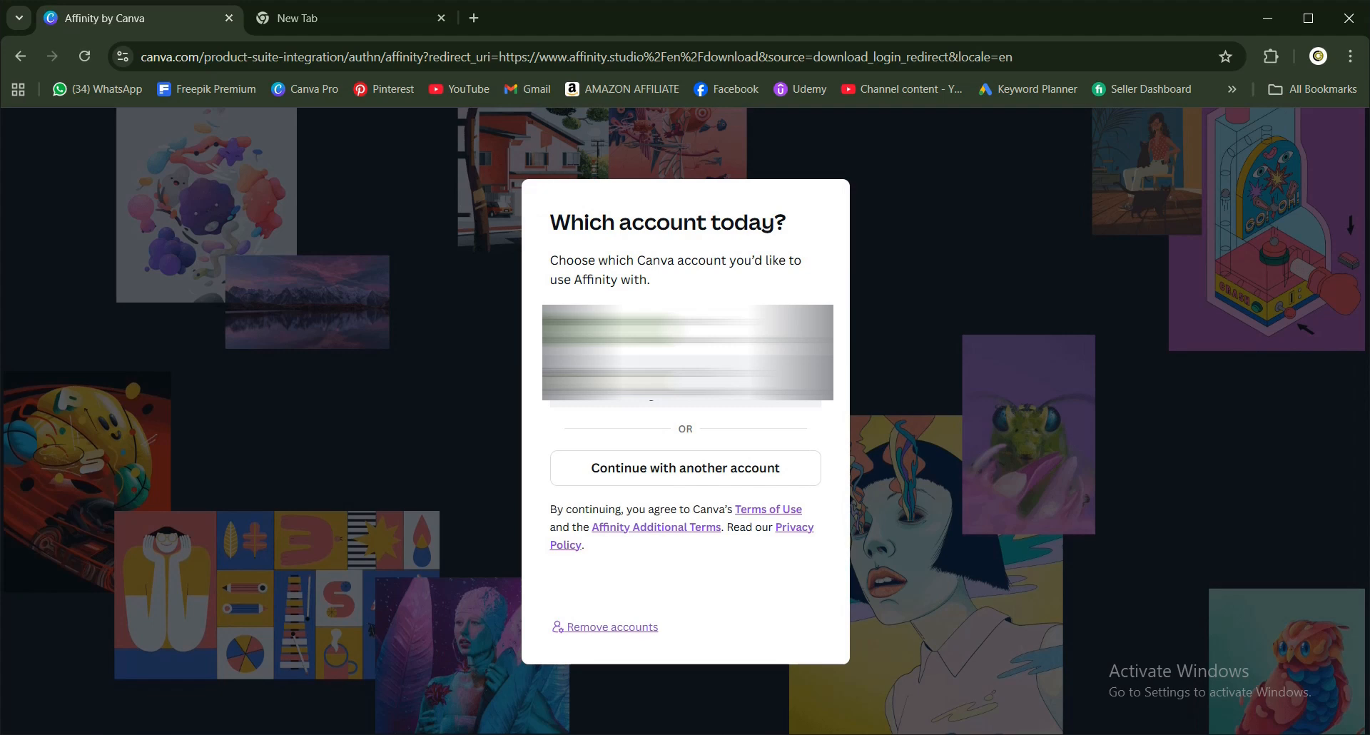
click(685, 354)
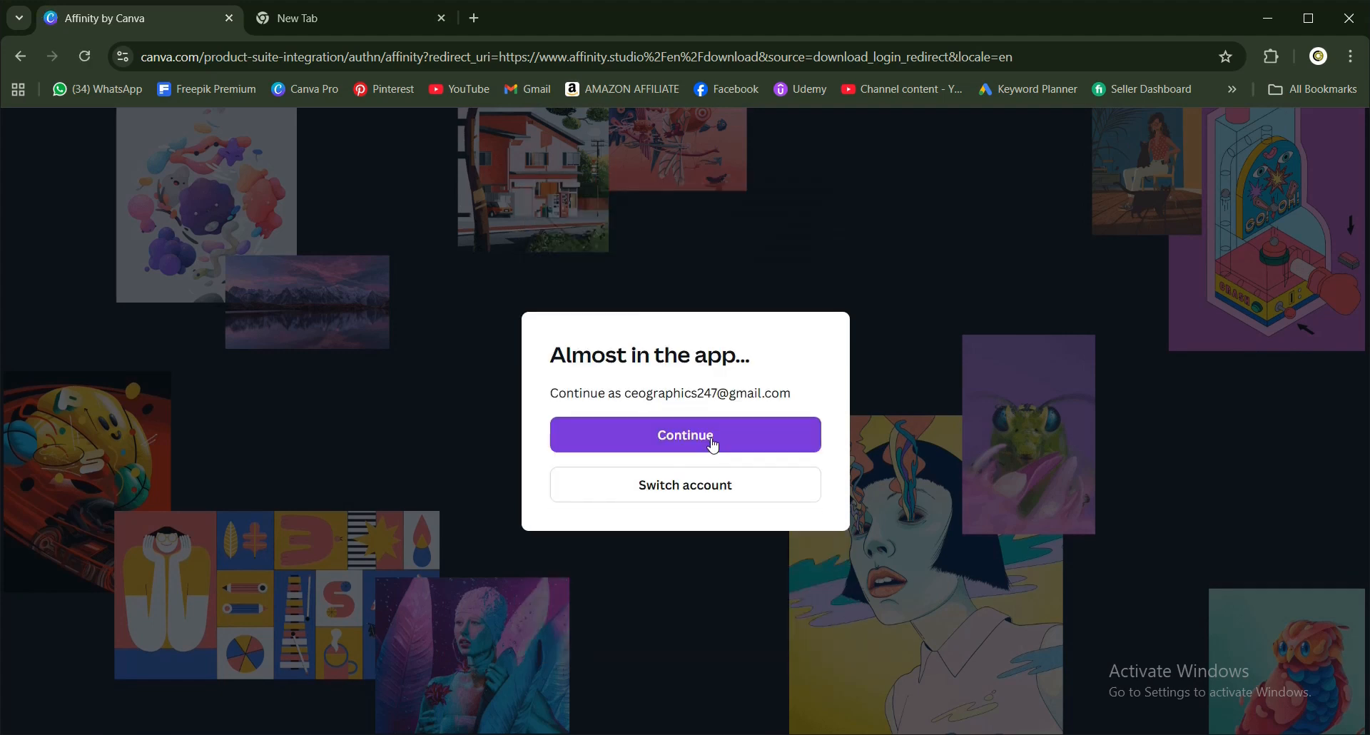
click(711, 444)
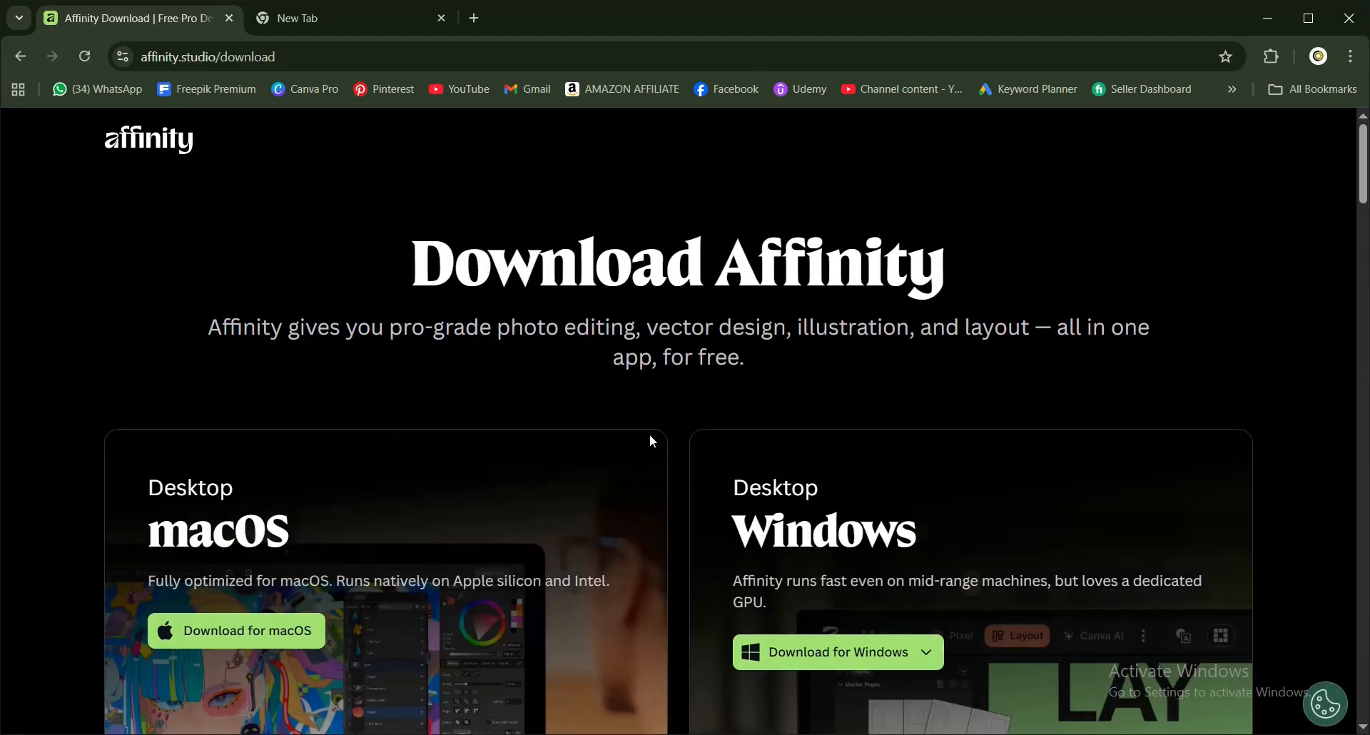
scroll(650, 439, down, 2)
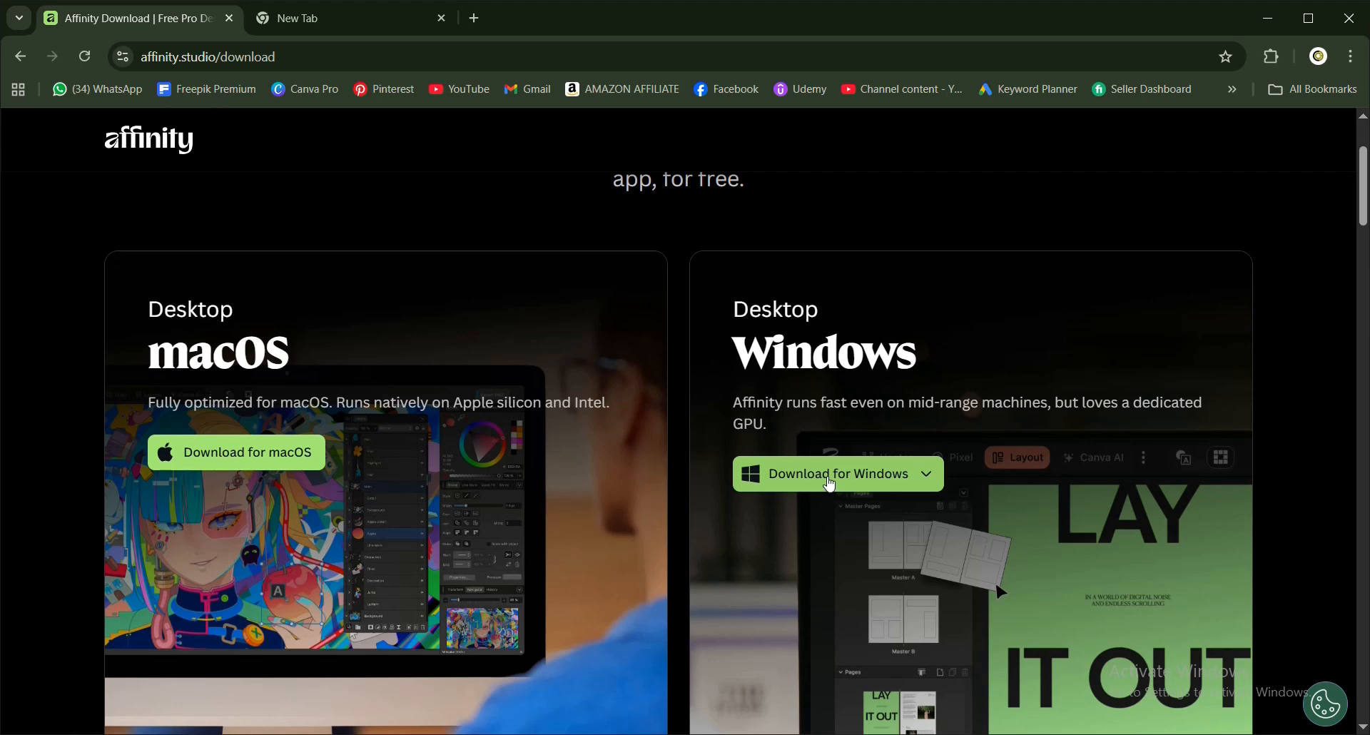
- Start the Download for Windows and show its installer options dropdown
click(846, 472)
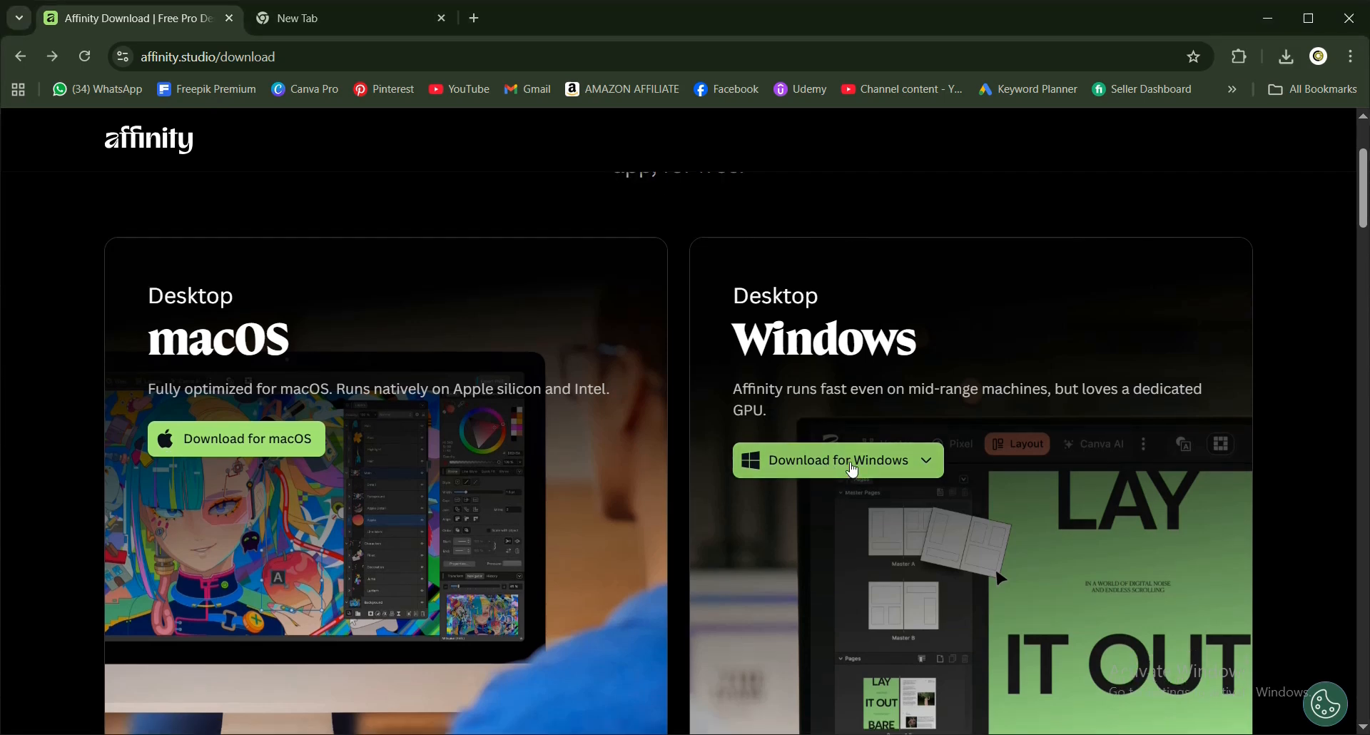
click(849, 470)
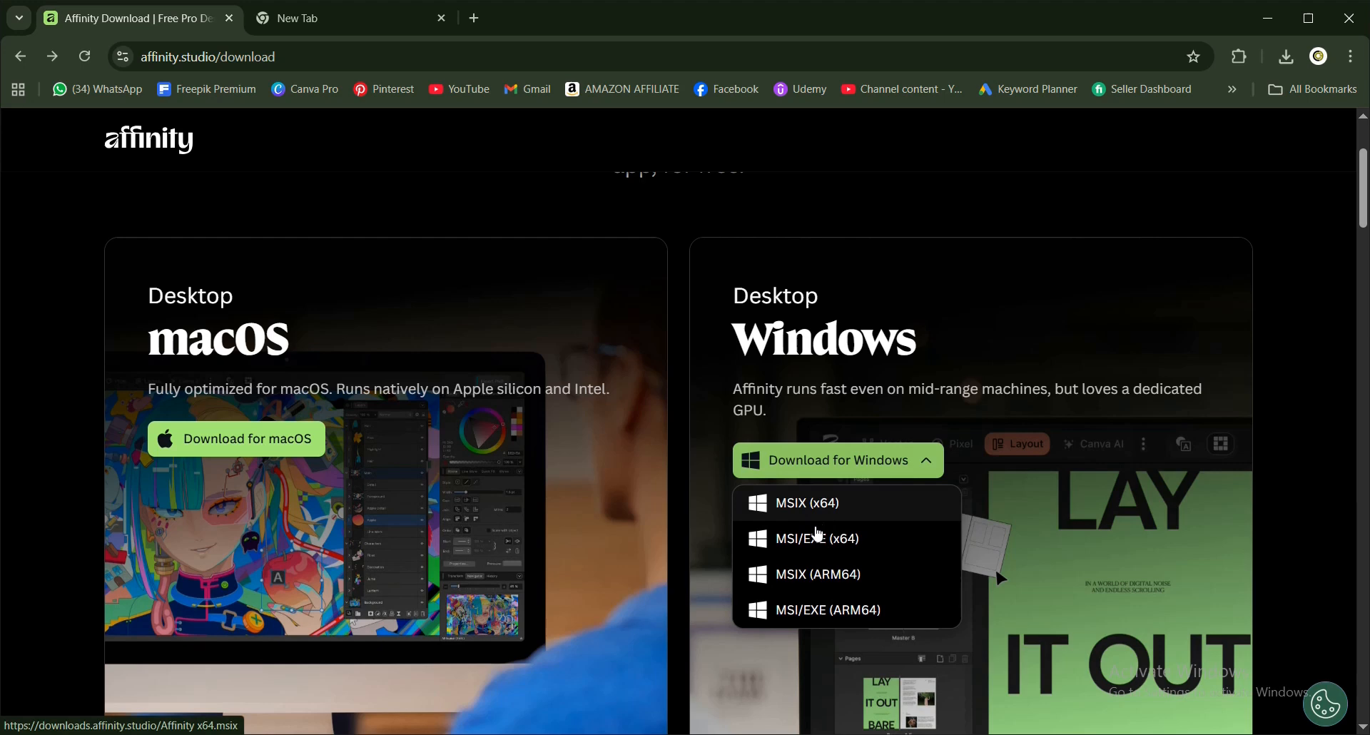
- Download the MSIX (x64) Windows installer for Affinity
click(798, 508)
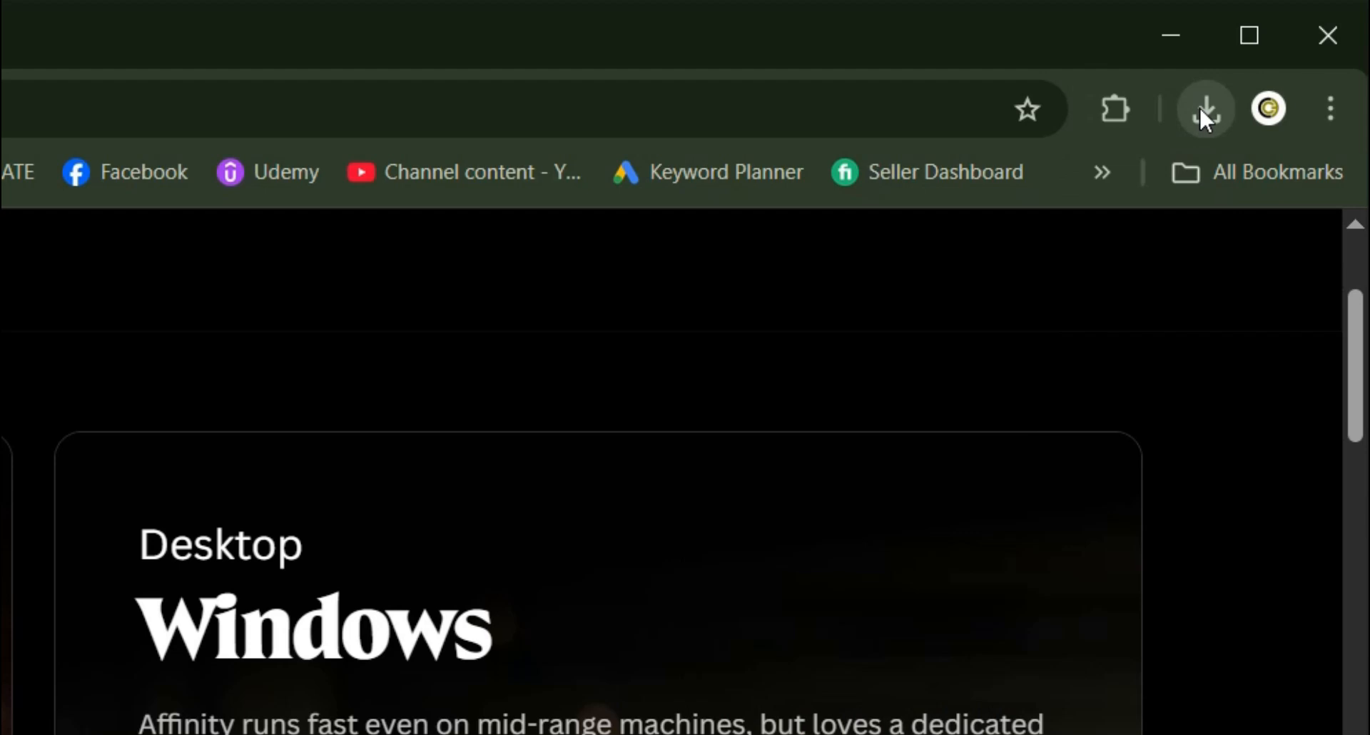
- Run the downloaded Affinity x64.msix from Chrome's downloads and install Affinity
click(1201, 113)
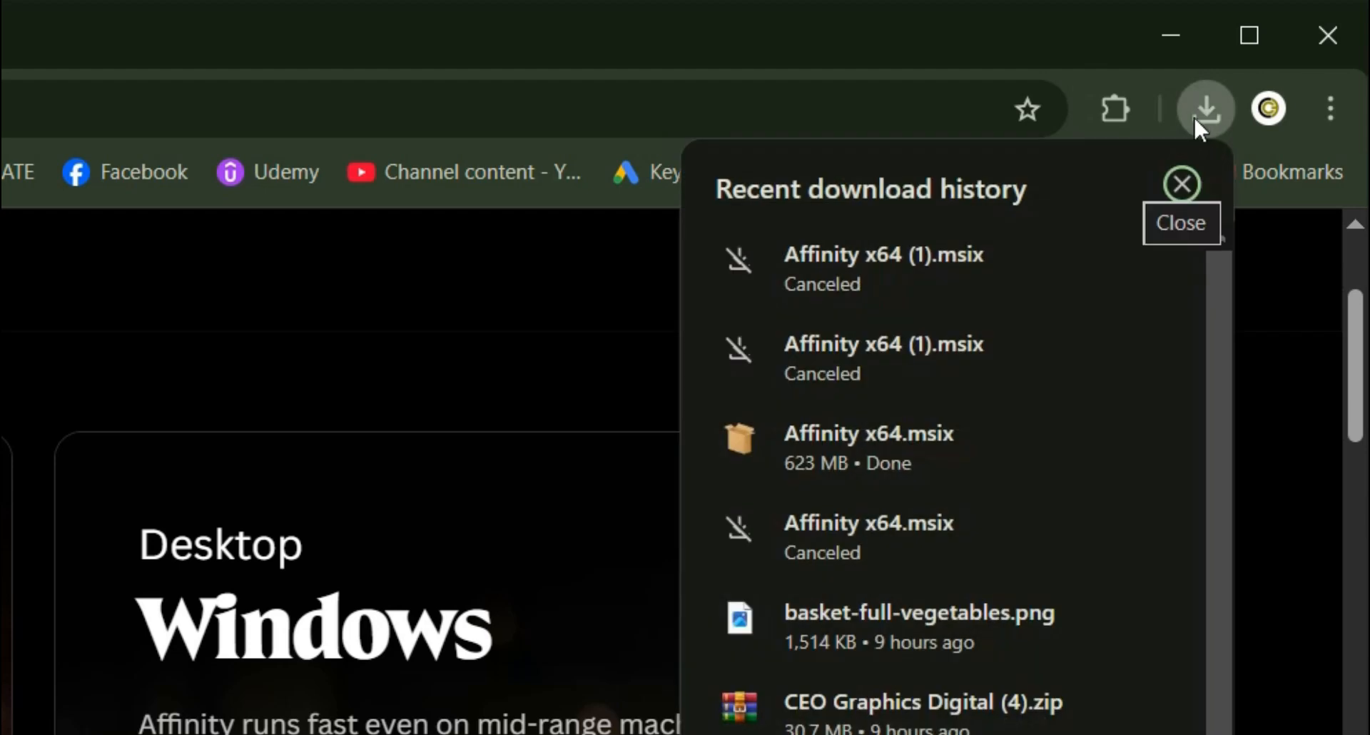
mouse_move(869, 448)
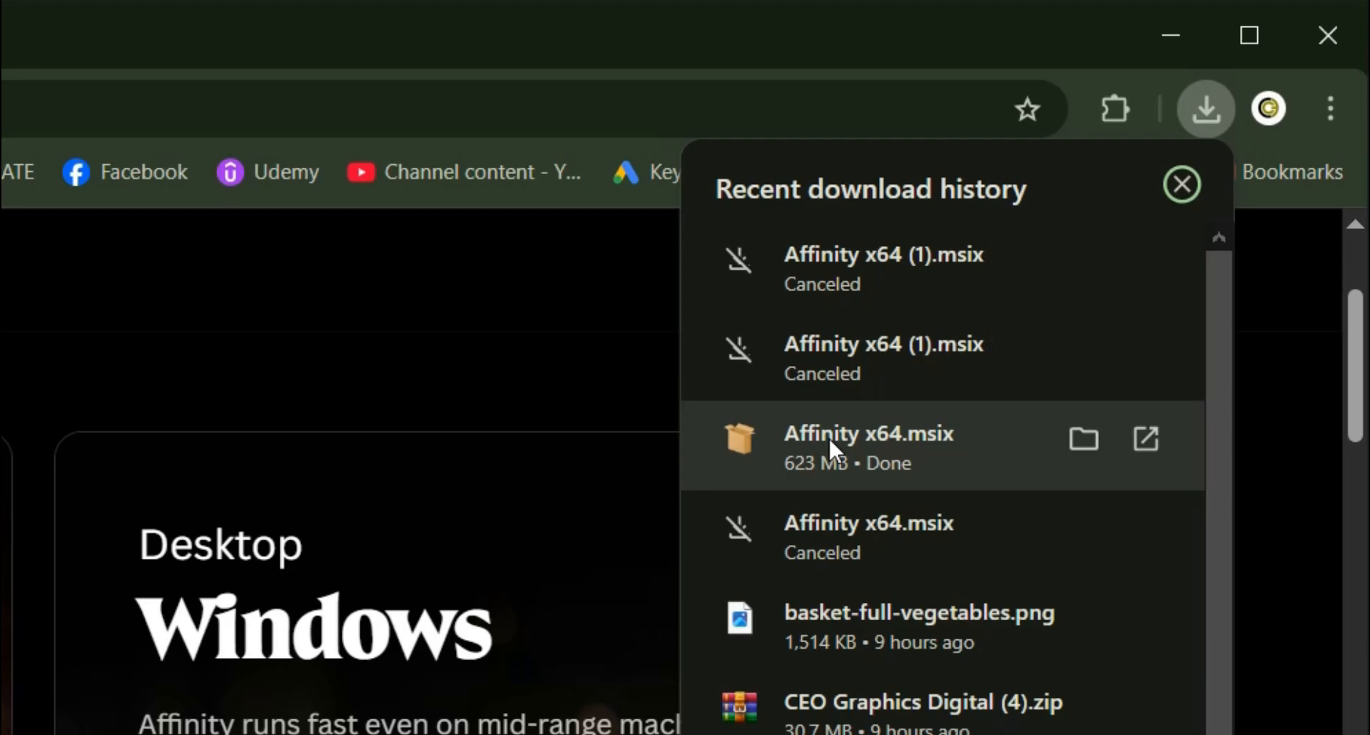
click(829, 436)
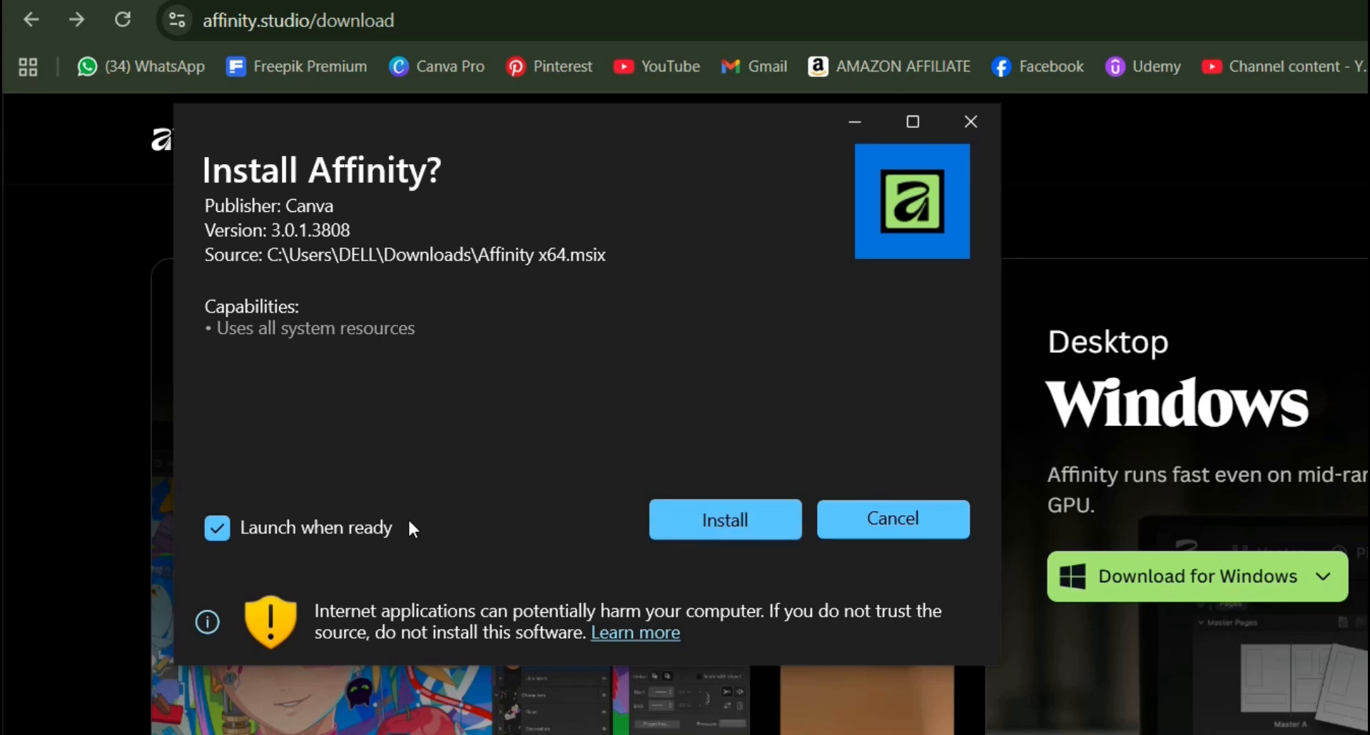
click(744, 519)
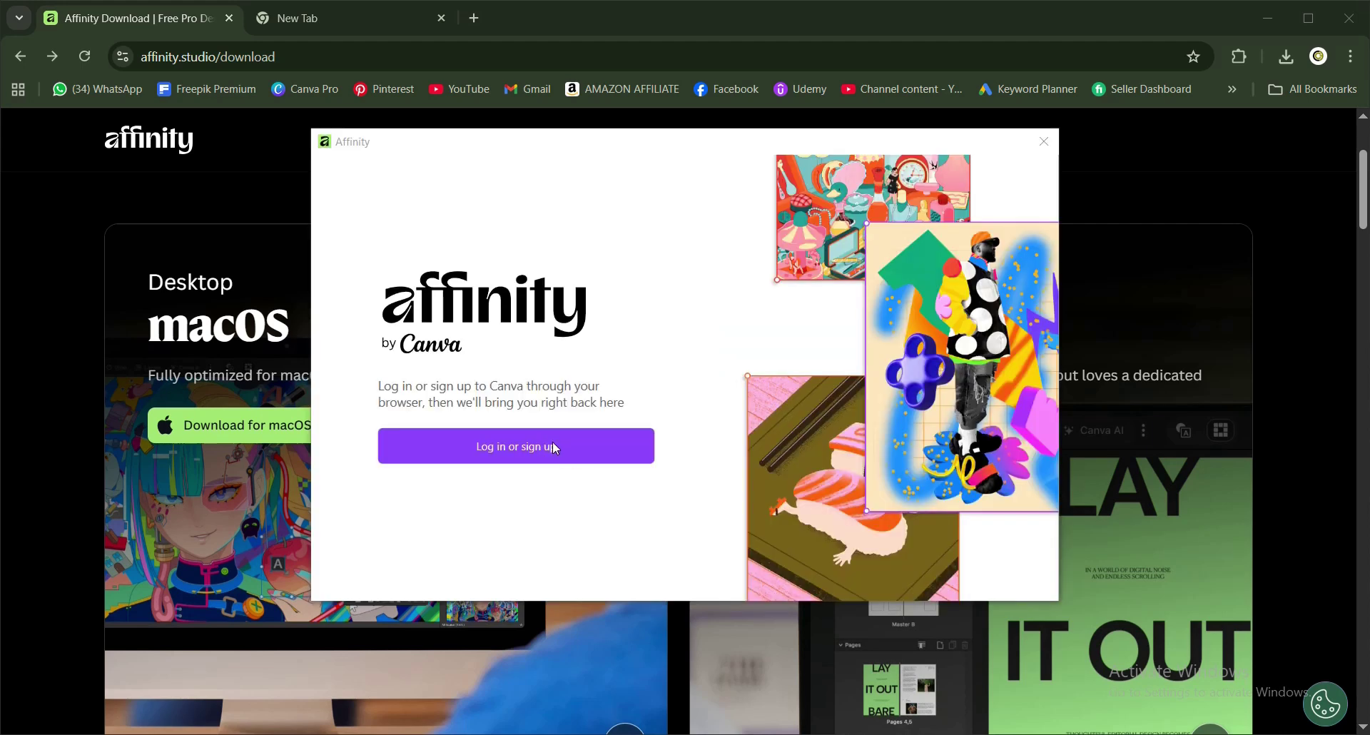
- Start signing in to Affinity with Canva, opening the authorization tab in the browser
click(550, 442)
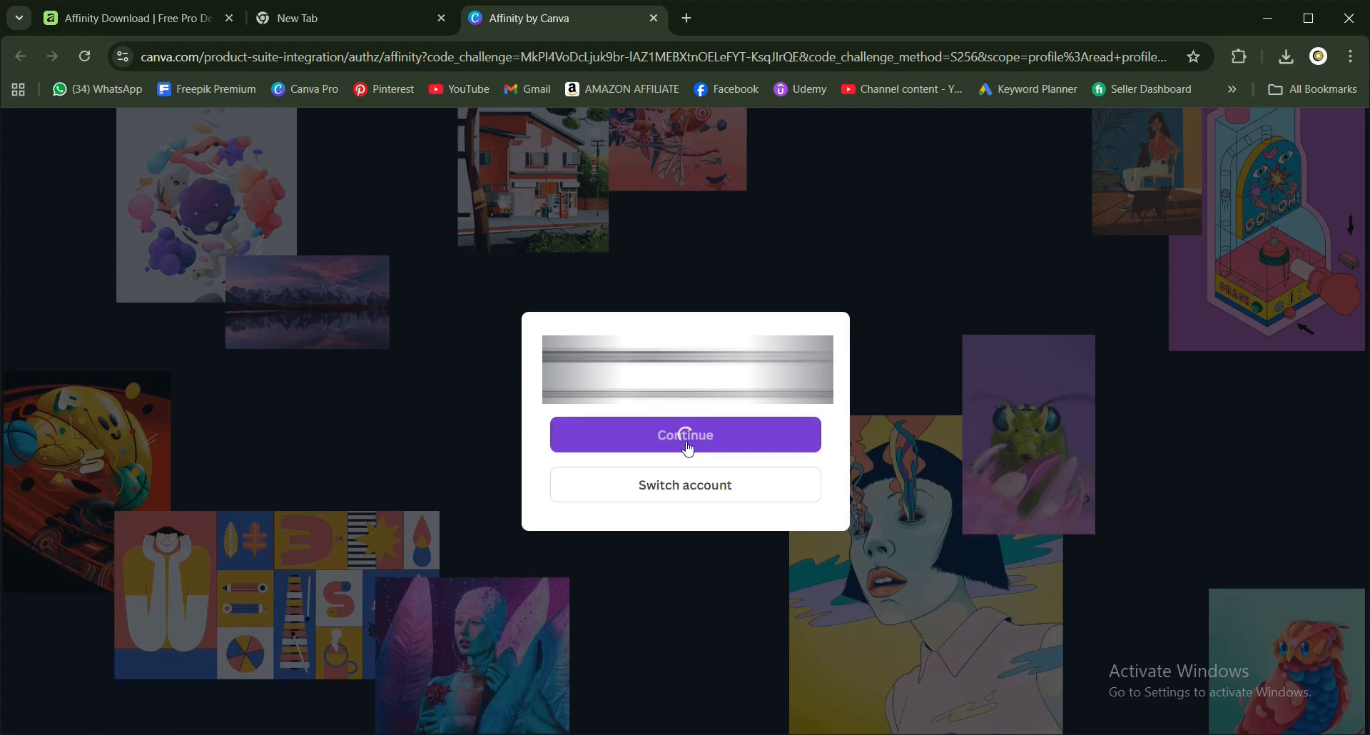
- Confirm the Canva account, always allow the site to open Affinity, and launch it
click(685, 448)
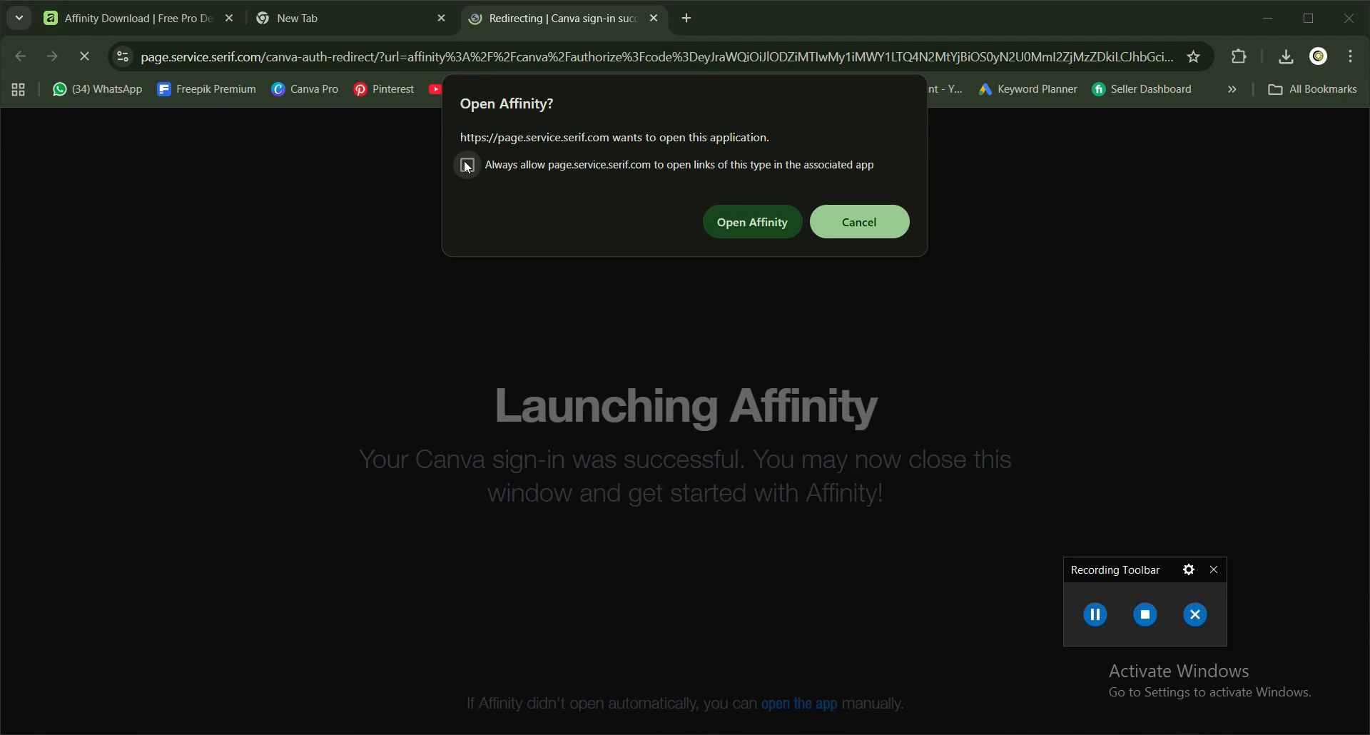
click(467, 165)
click(751, 223)
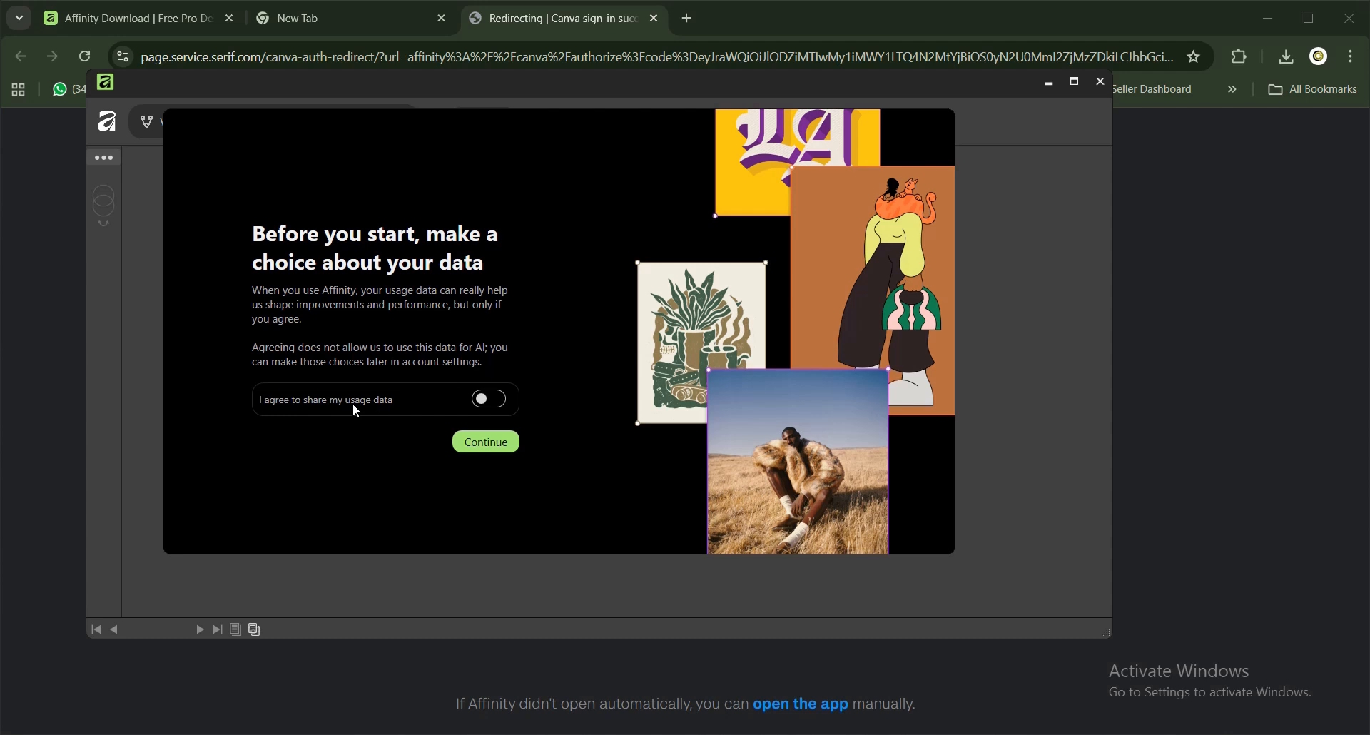
- Leave usage-data sharing off, continue past the data choice, and maximize the Affinity window
click(490, 400)
click(492, 400)
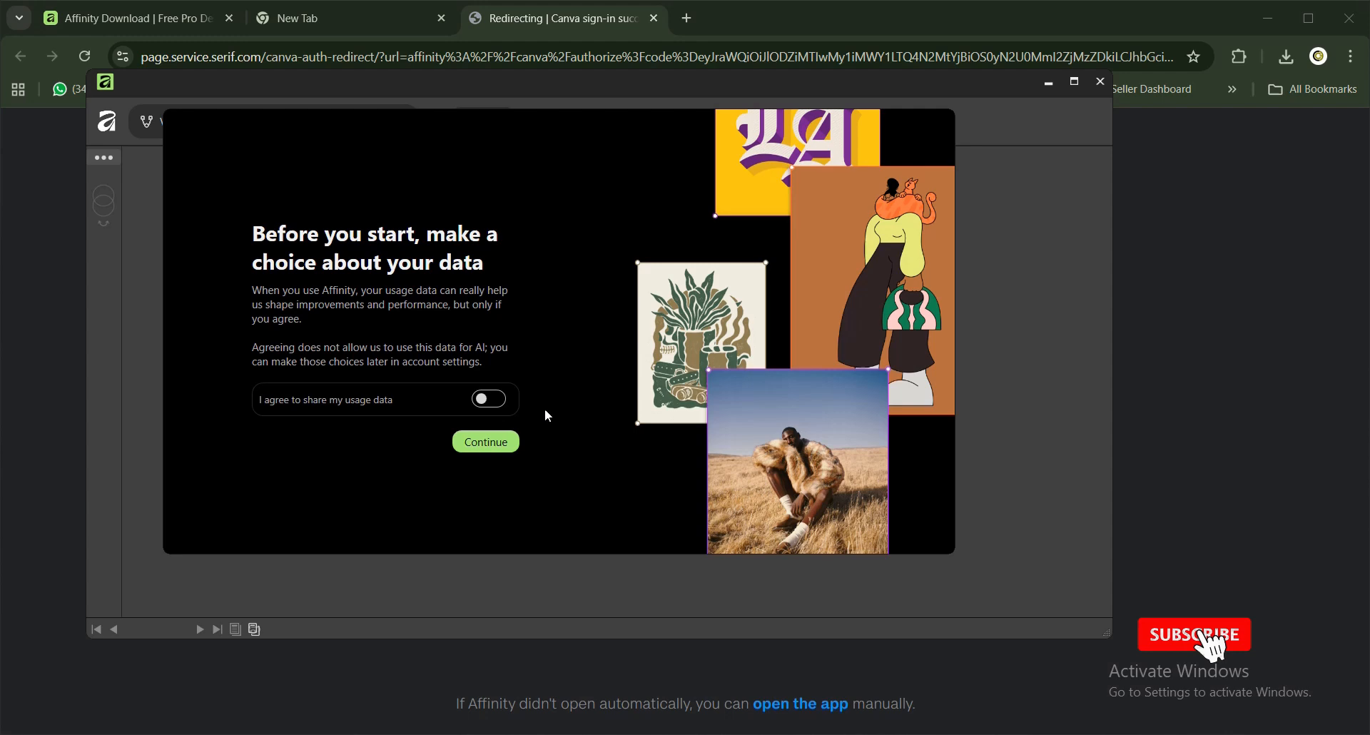
click(516, 446)
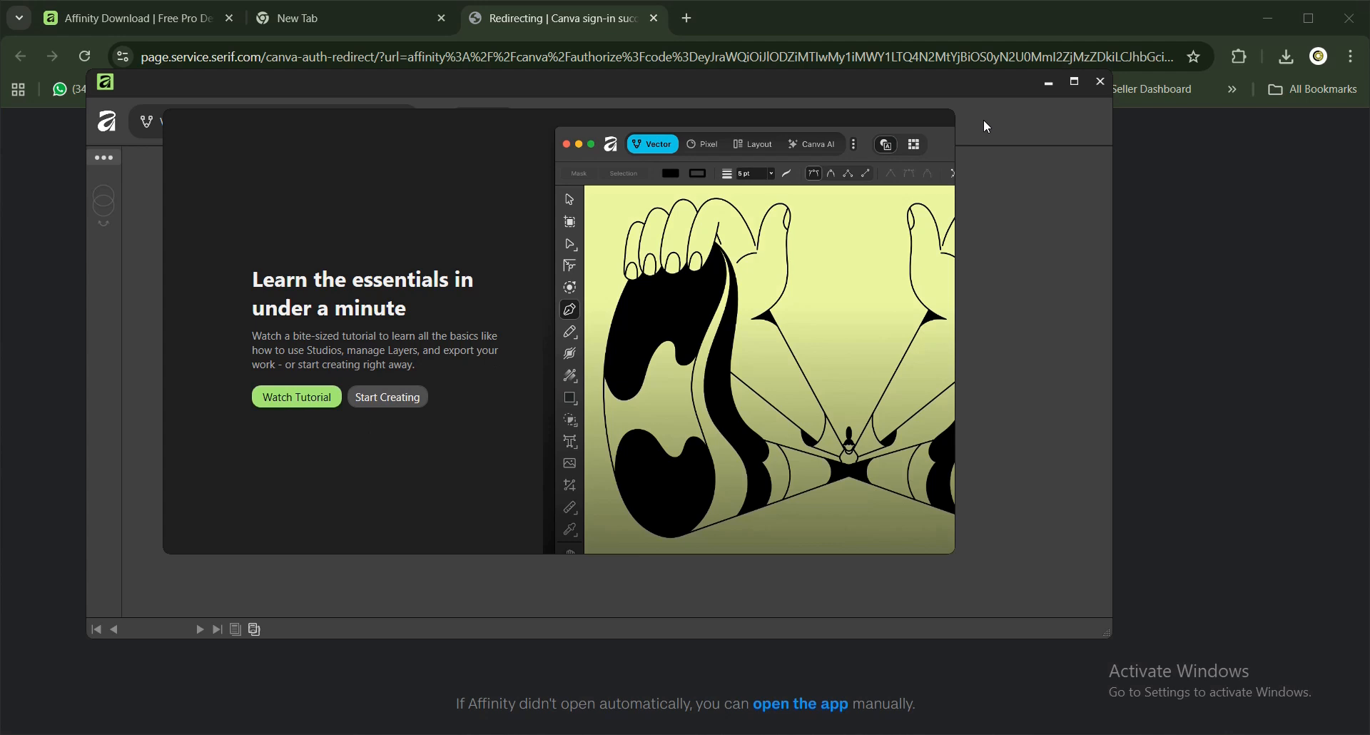
click(1073, 83)
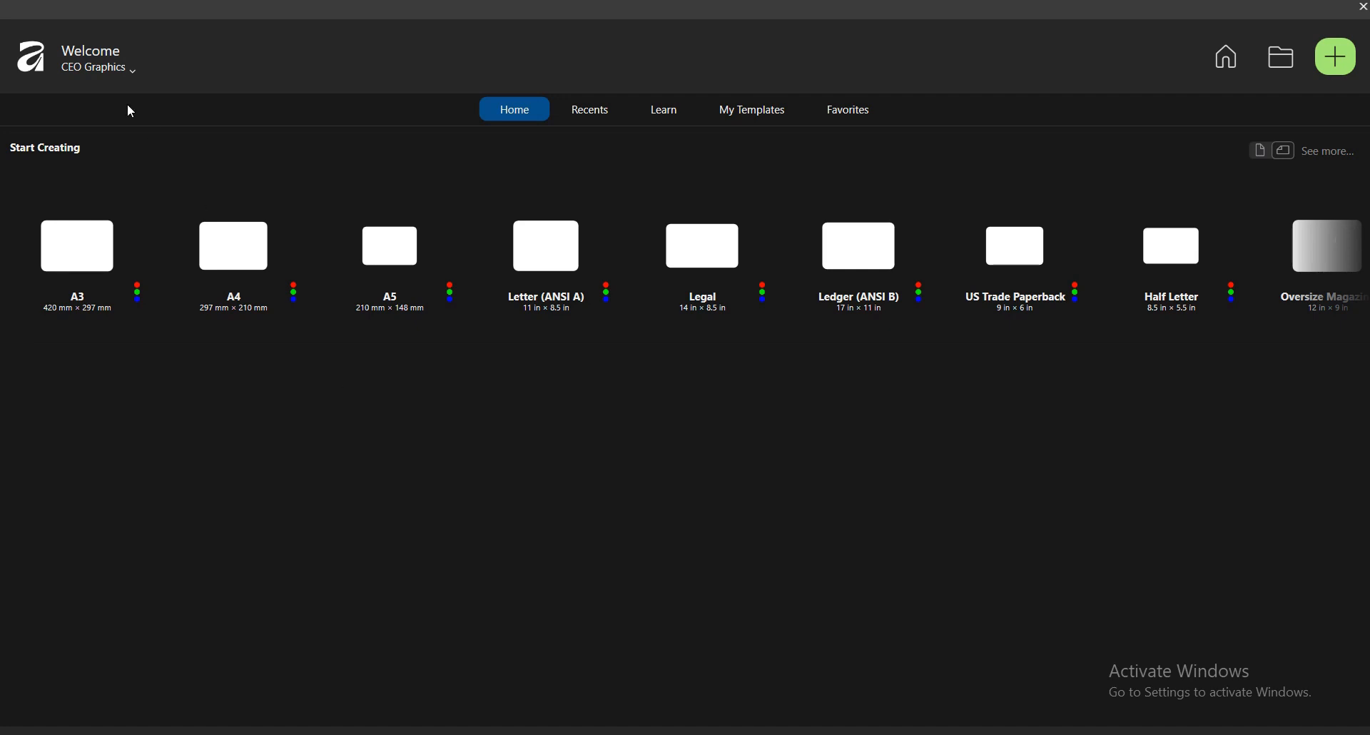
- Dismiss the account options and network panel, then create a new blank A4 document
click(133, 73)
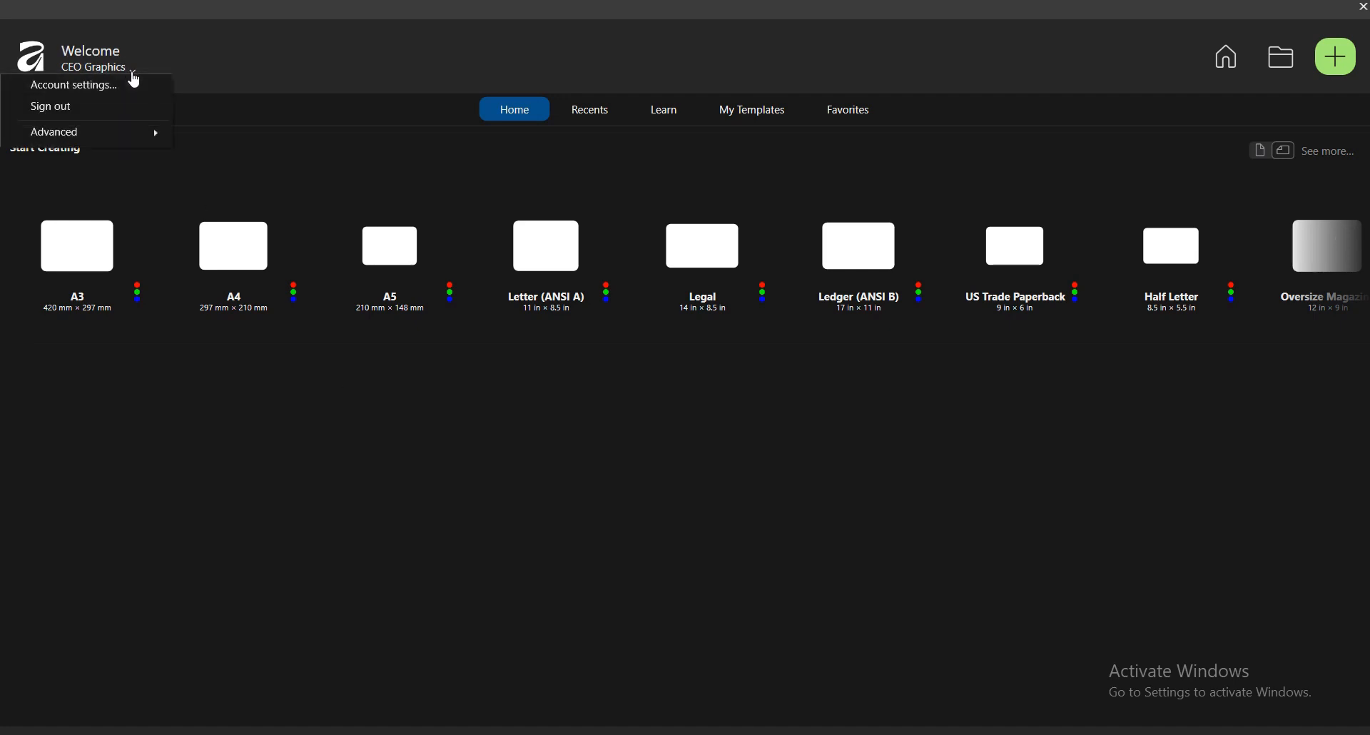
click(223, 78)
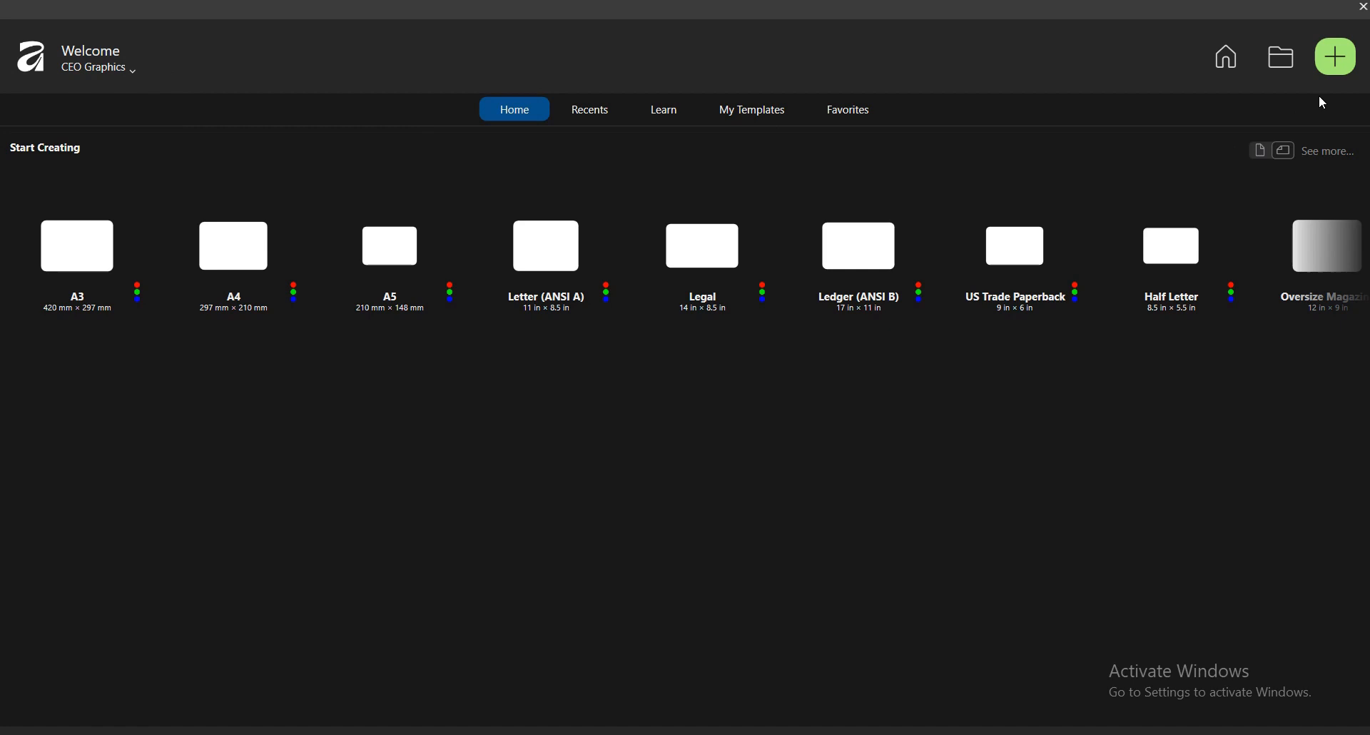
click(1119, 733)
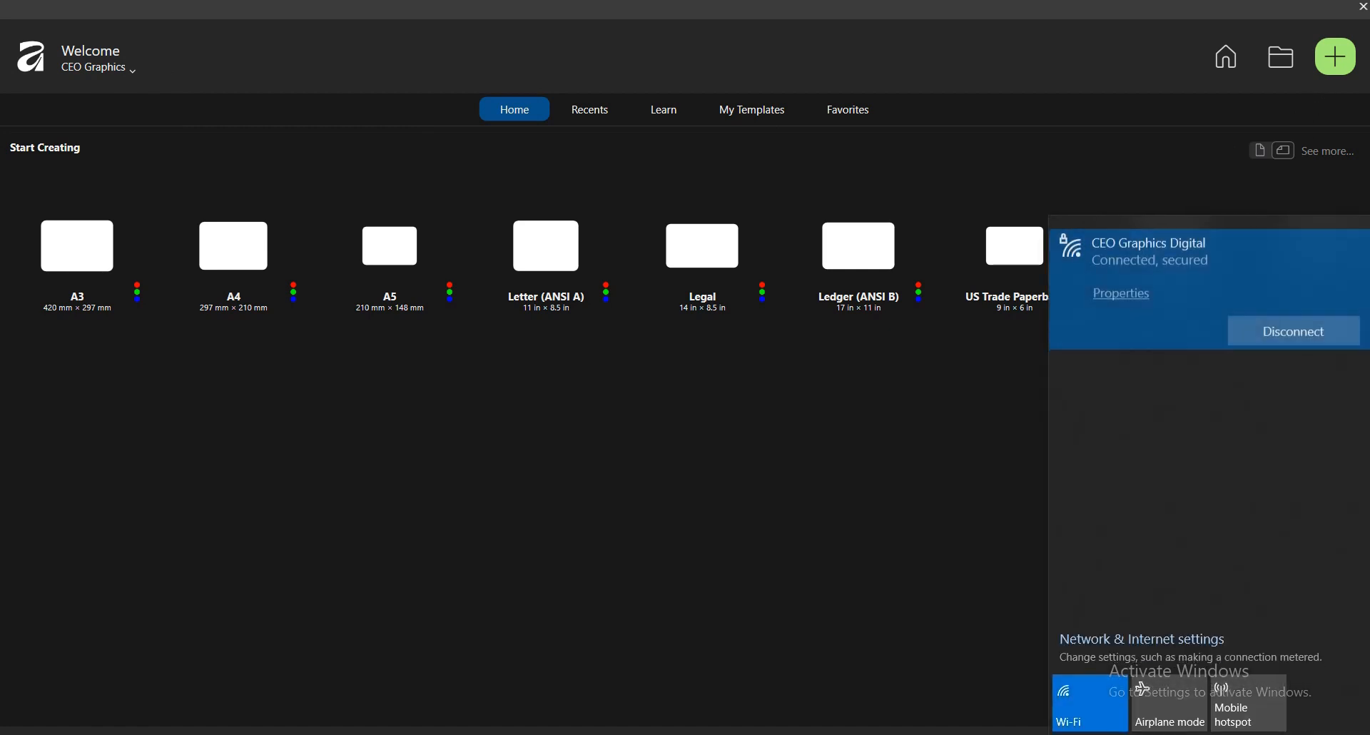
click(838, 548)
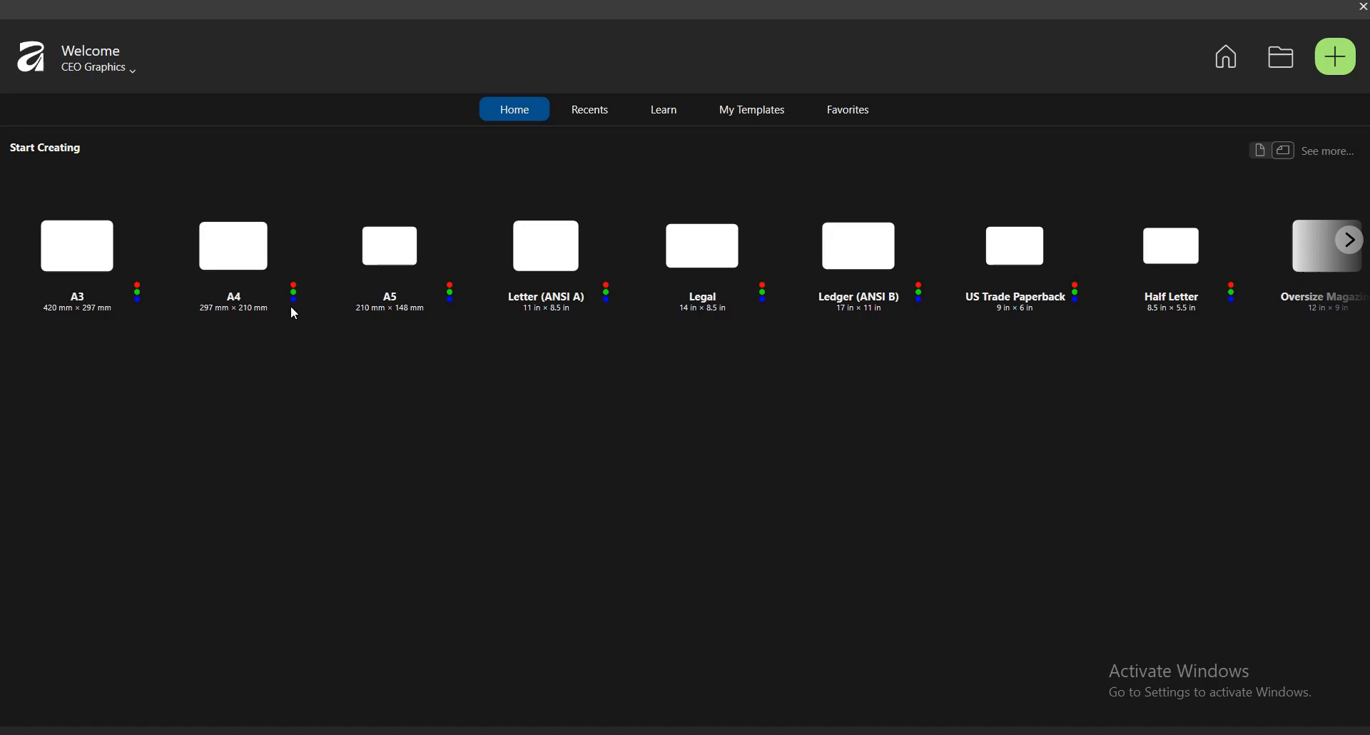
click(251, 267)
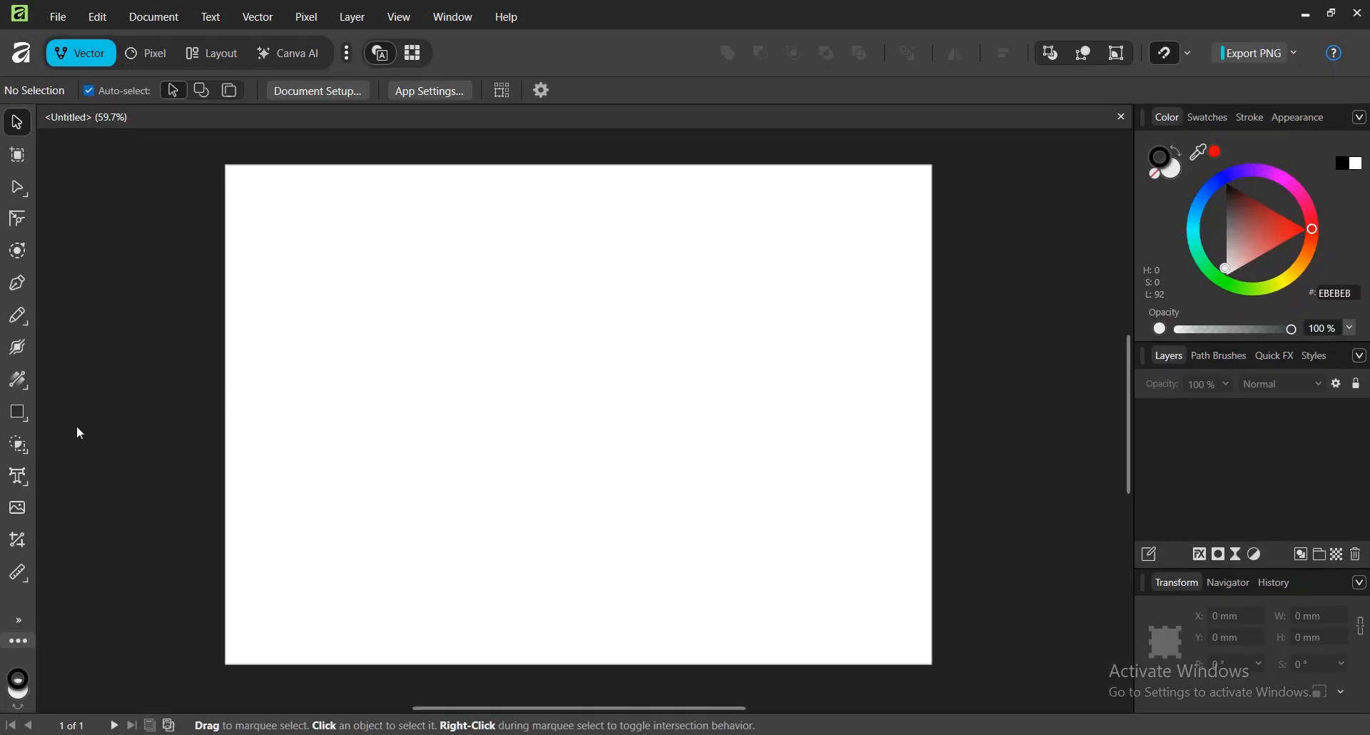
- Draw a circle with the Ellipse Tool and move it up toward the page centre
click(27, 421)
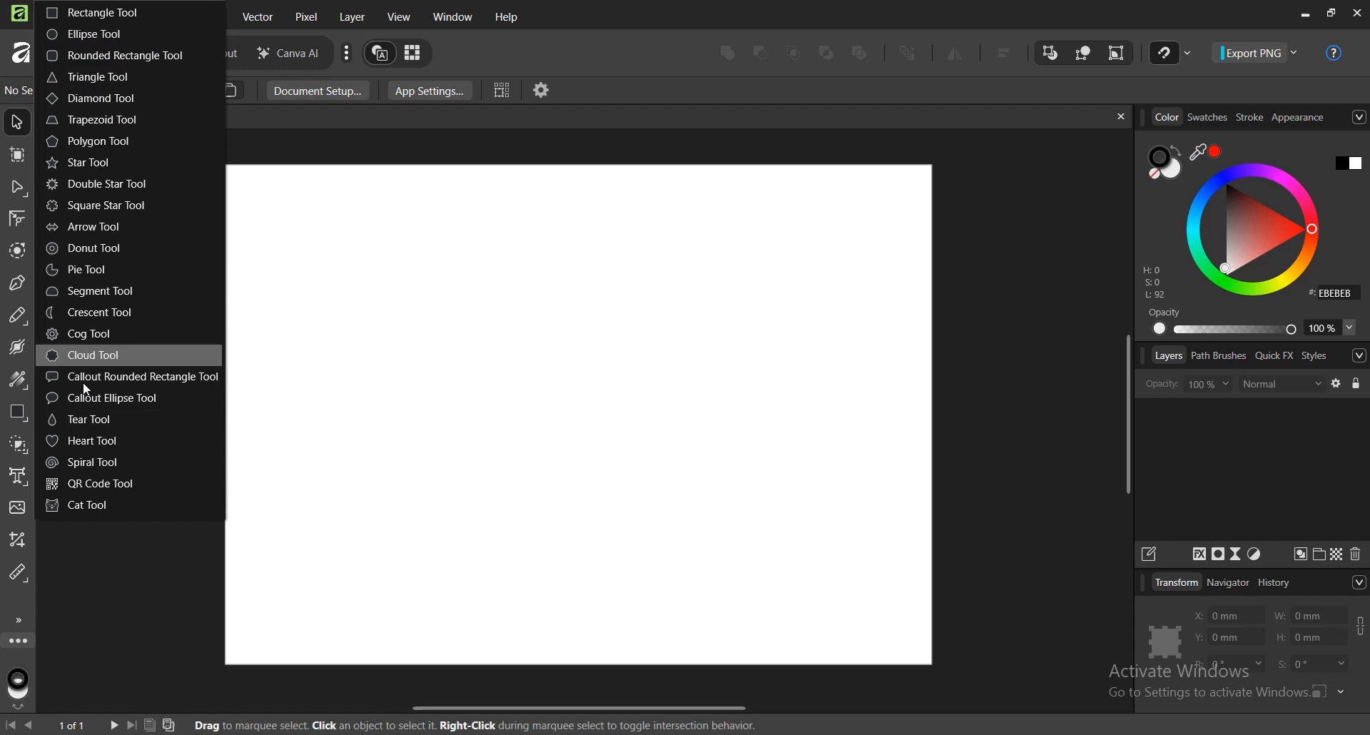
click(95, 32)
drag(412, 291, 741, 581)
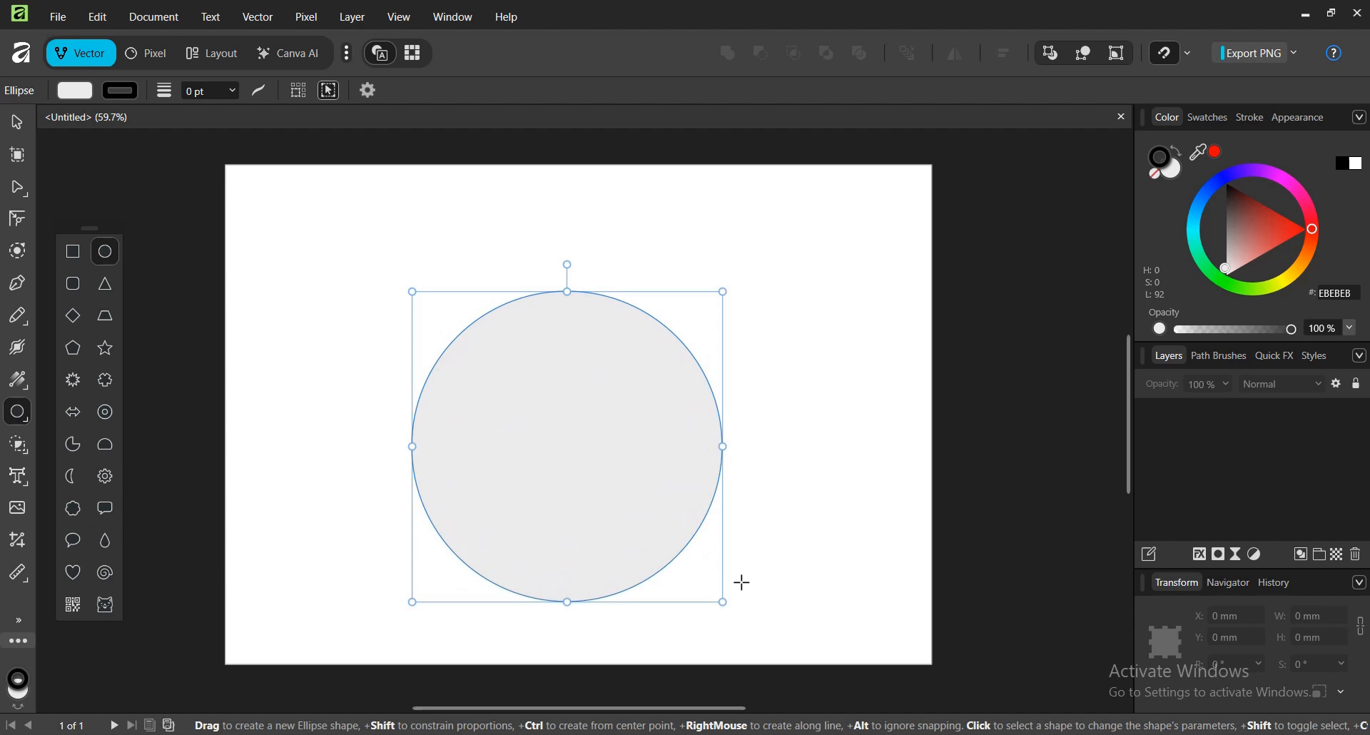
click(19, 123)
drag(589, 457, 611, 410)
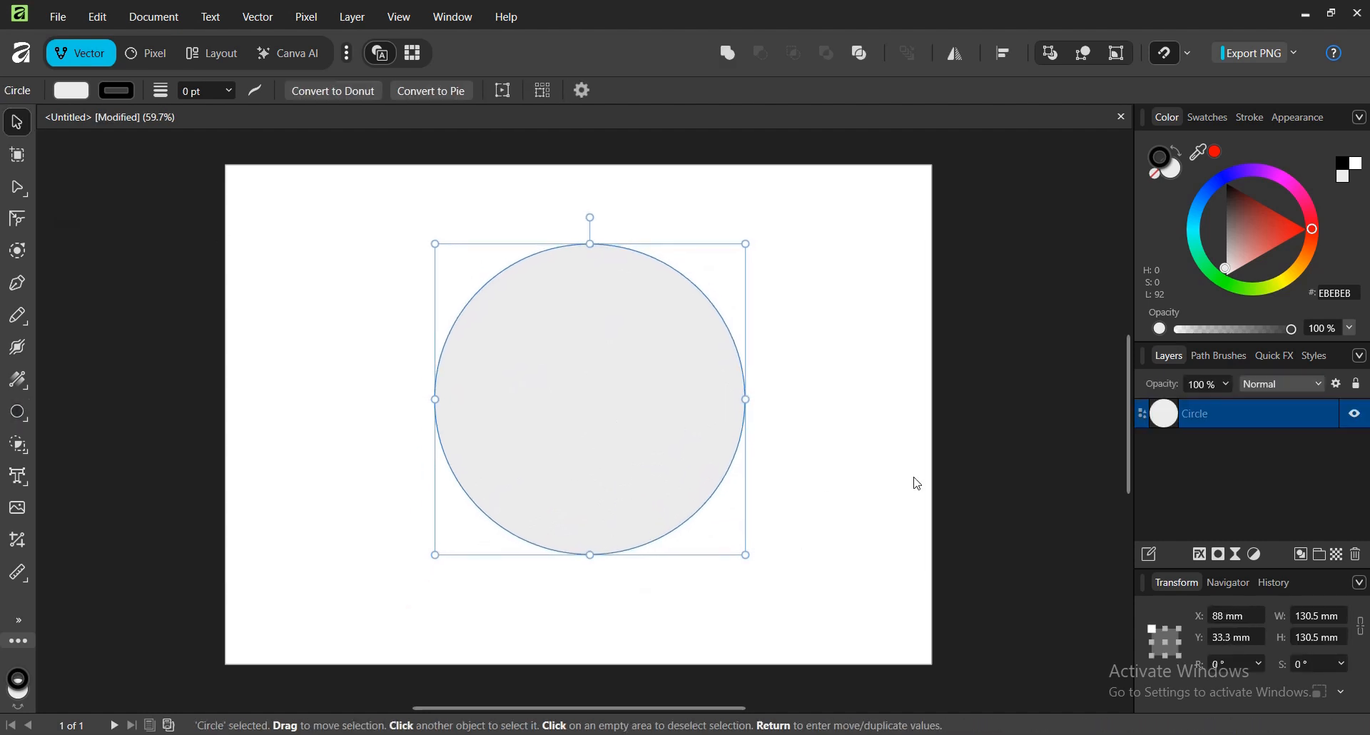